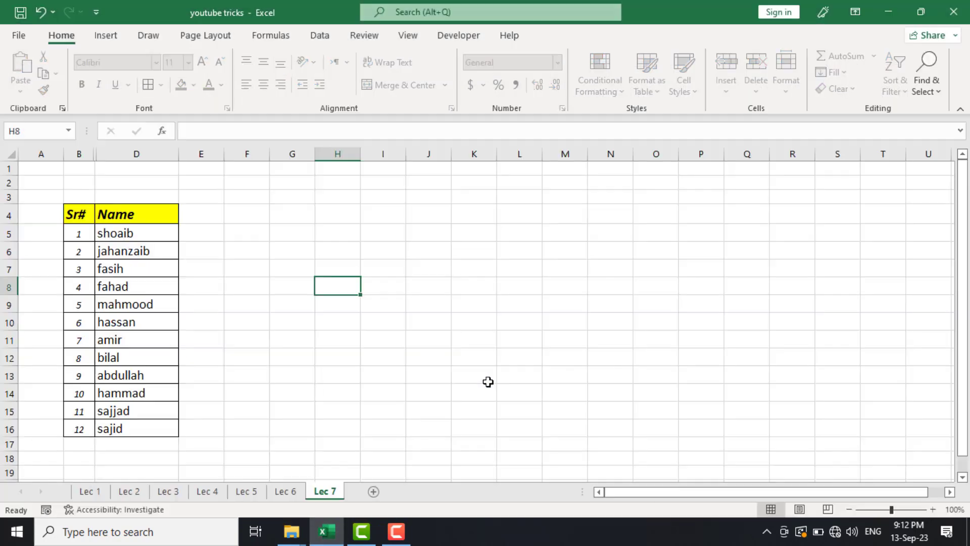
Enter the formula =PROPER(D5) in cell E5.
click(197, 232)
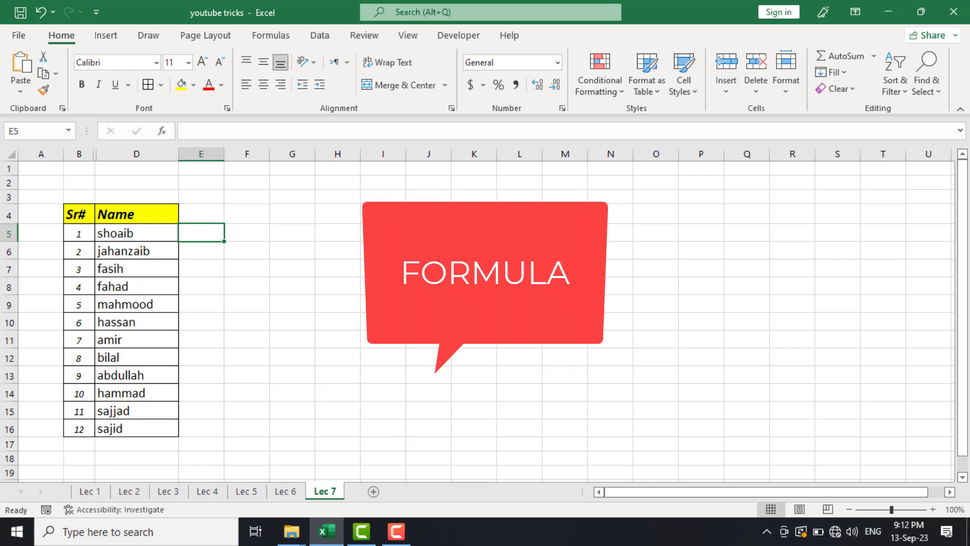
text(=p)
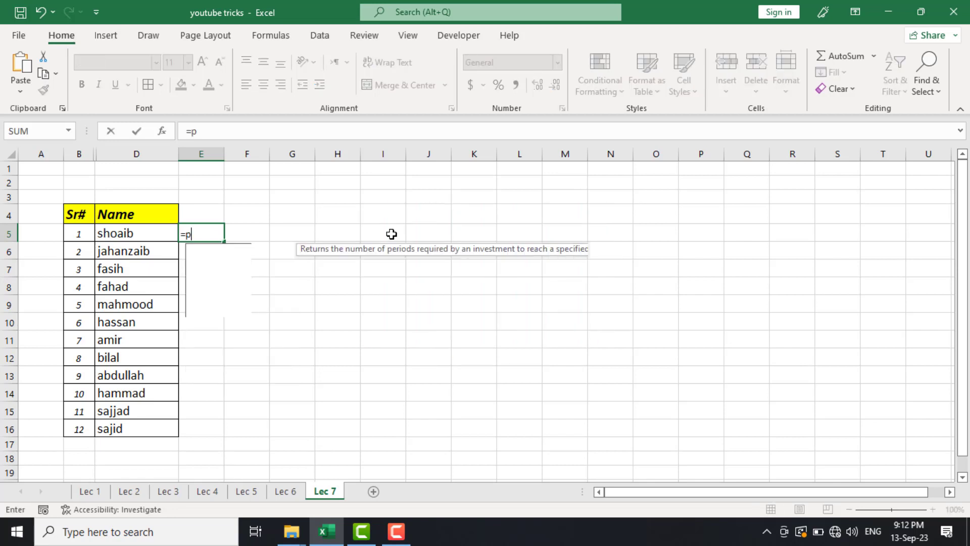
text(ro)
key(Down)
key(Down)
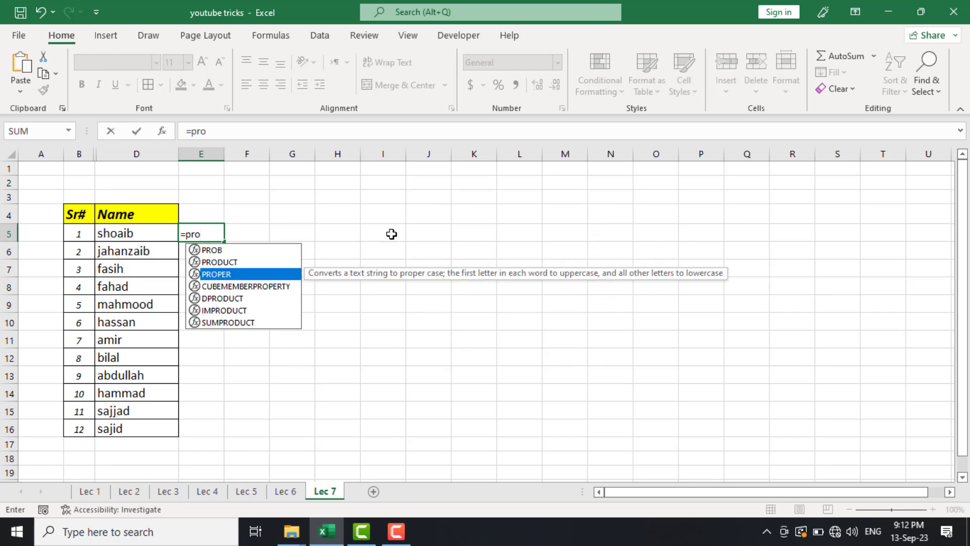
key(Tab)
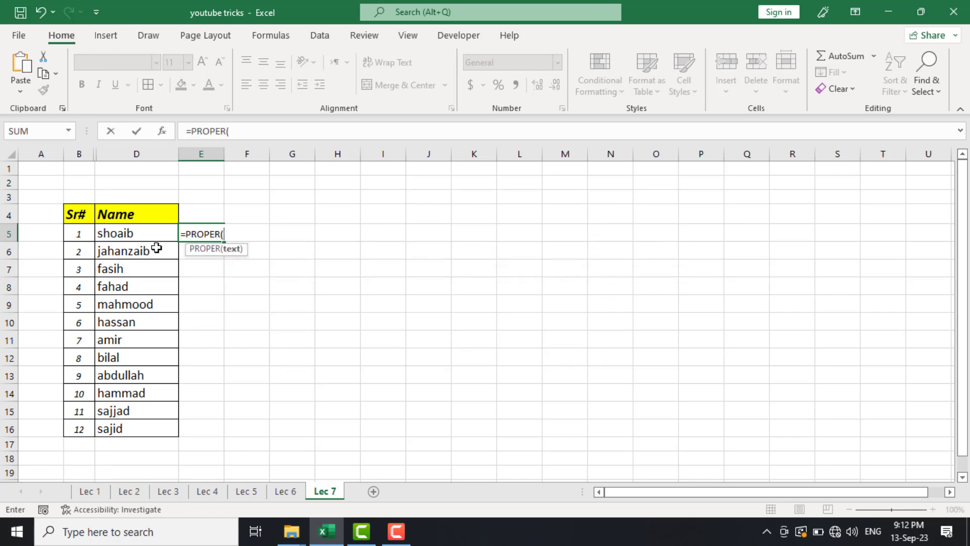
click(150, 234)
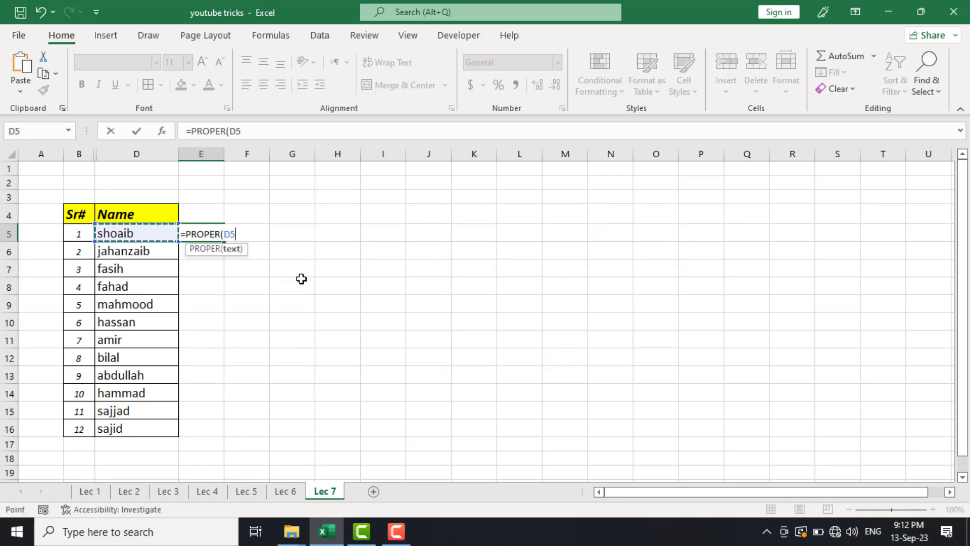
text())
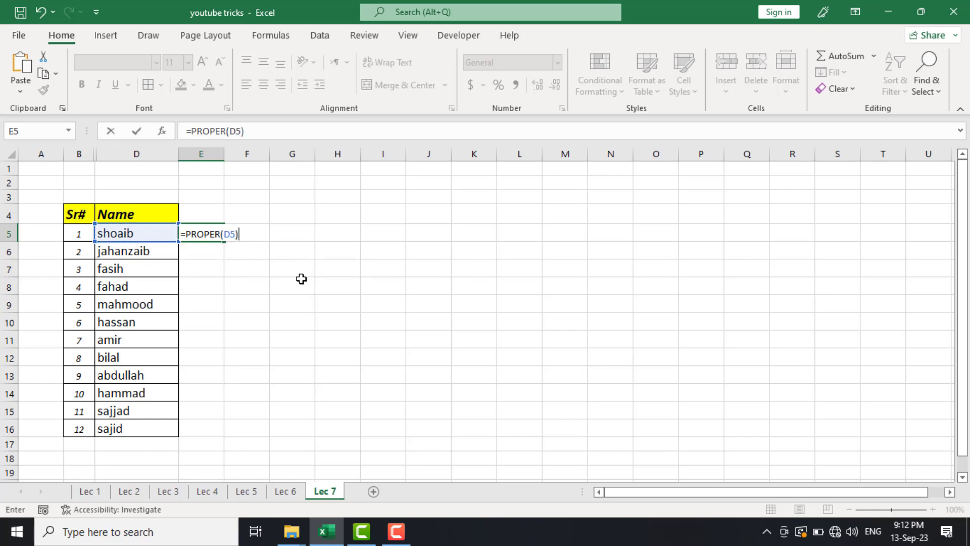
key(Return)
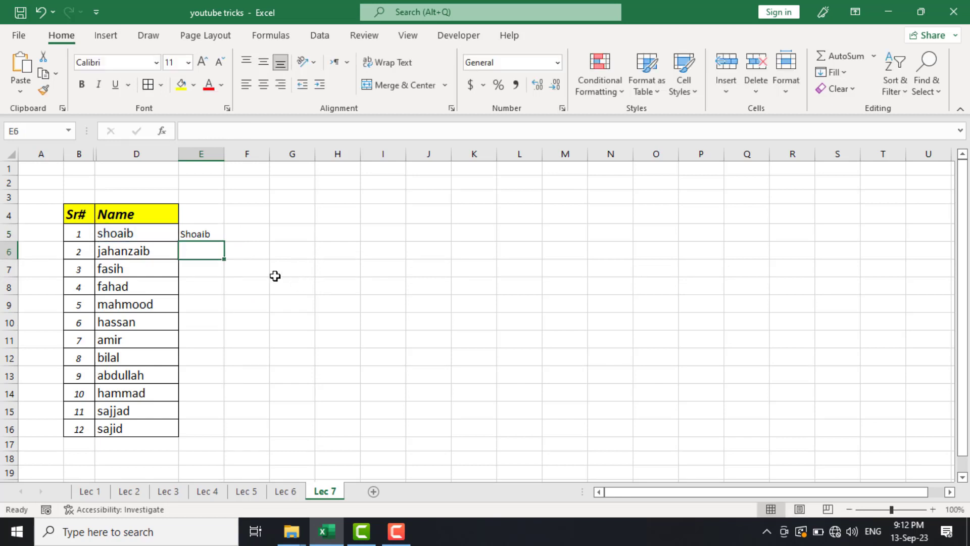
Fill the PROPER formula down to E16 and autofit column E.
click(204, 233)
double_click(224, 243)
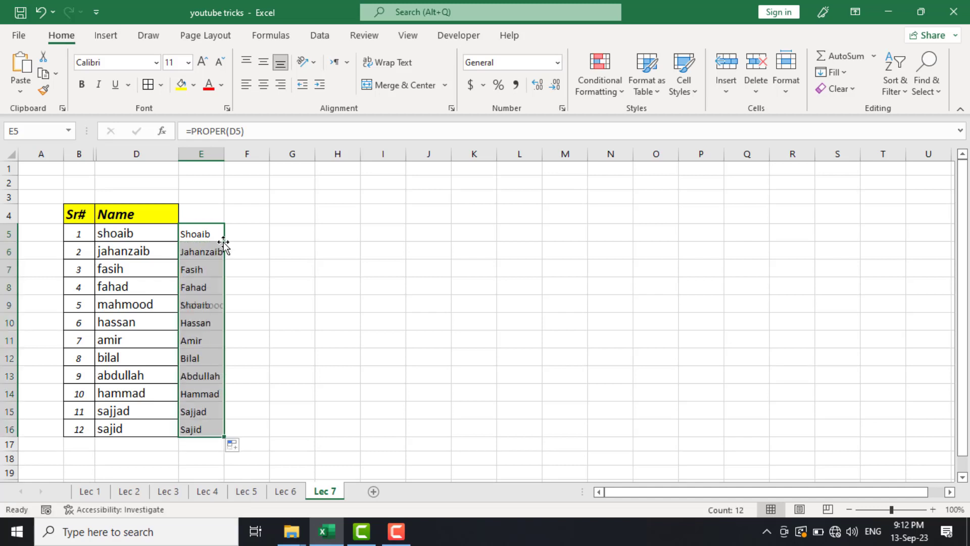
double_click(225, 154)
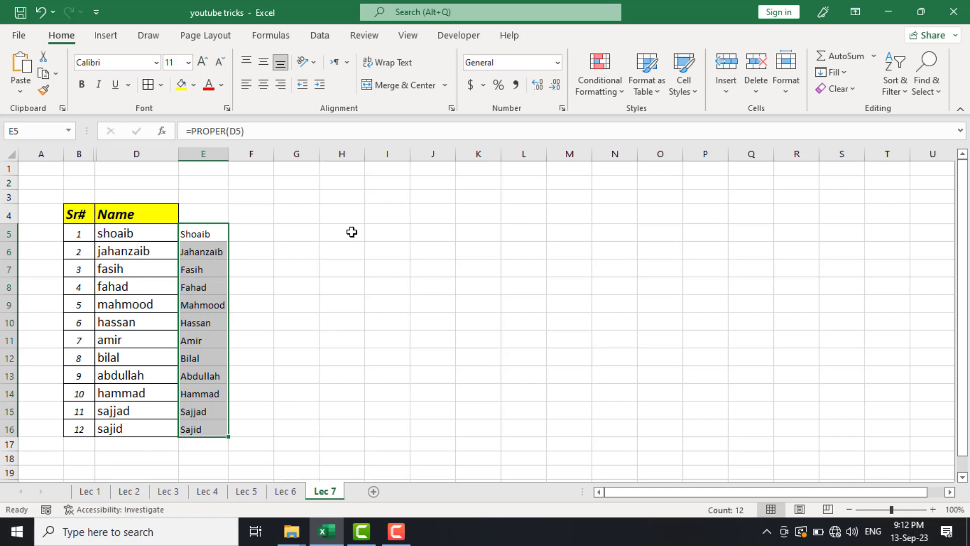
Undo the formula results, type the first name capitalised in E5 as an example, and Flash Fill the rest.
key(ctrl+z)
key(ctrl+z)
key(ctrl+z)
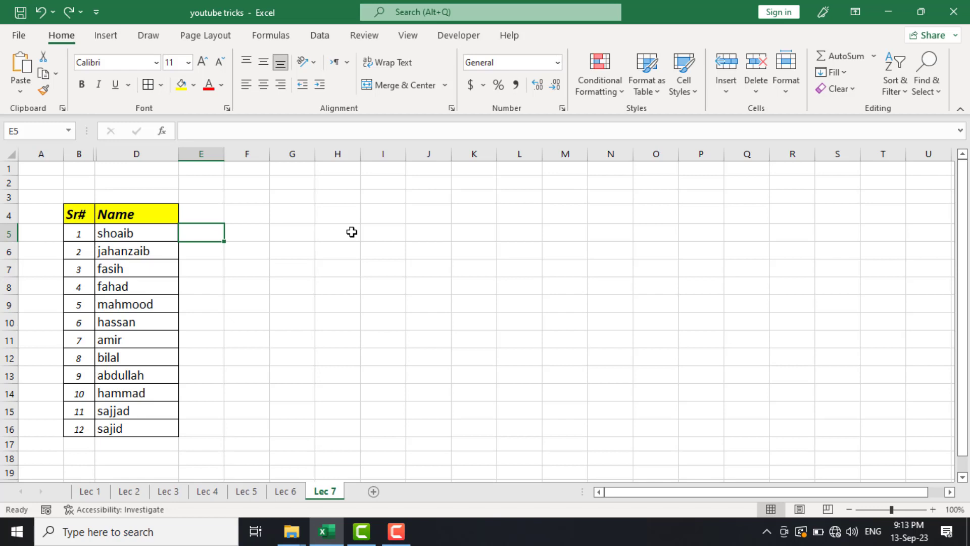
text(sh)
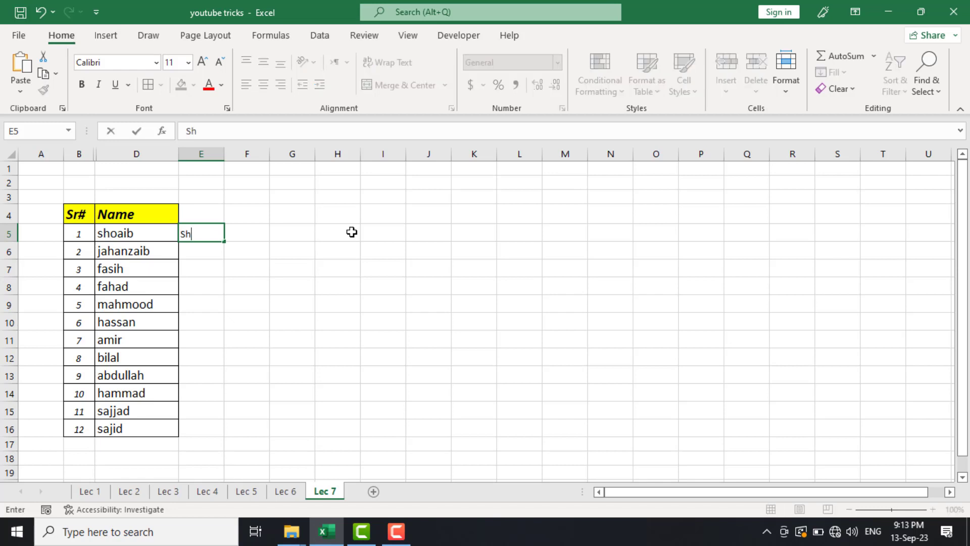
text(oaib)
key(Return)
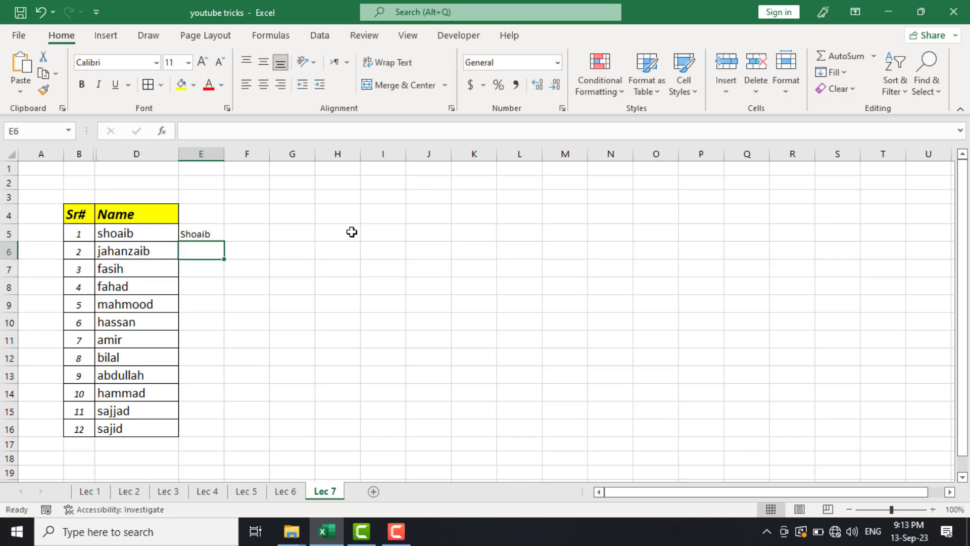
key(ctrl+e)
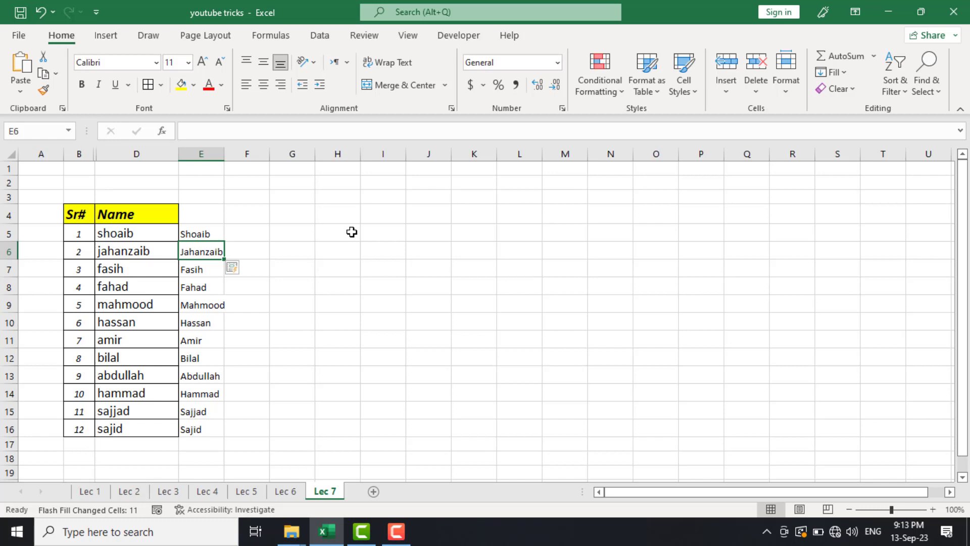
Type the first two lowercase full names into G5 and G6, fixing a typo.
click(304, 234)
key(F2)
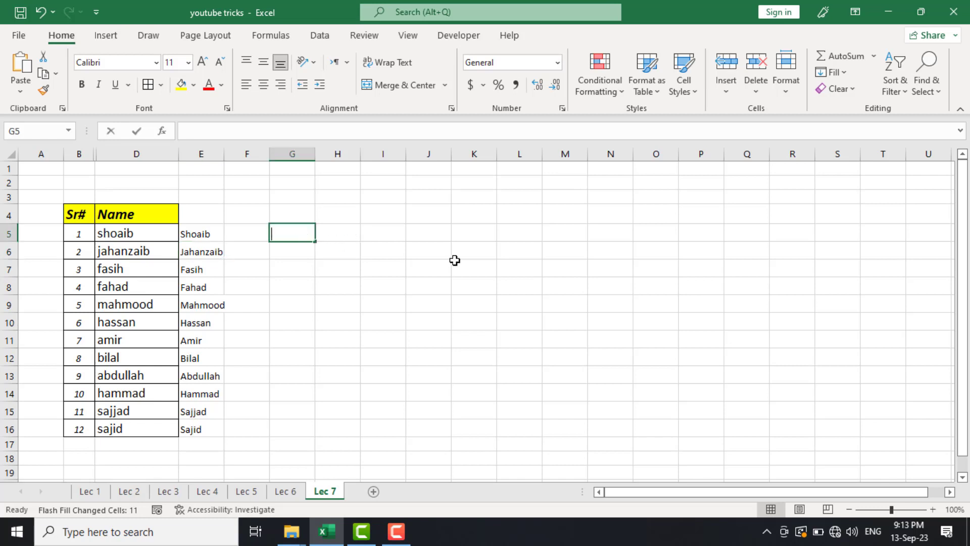
text(shoaib ur)
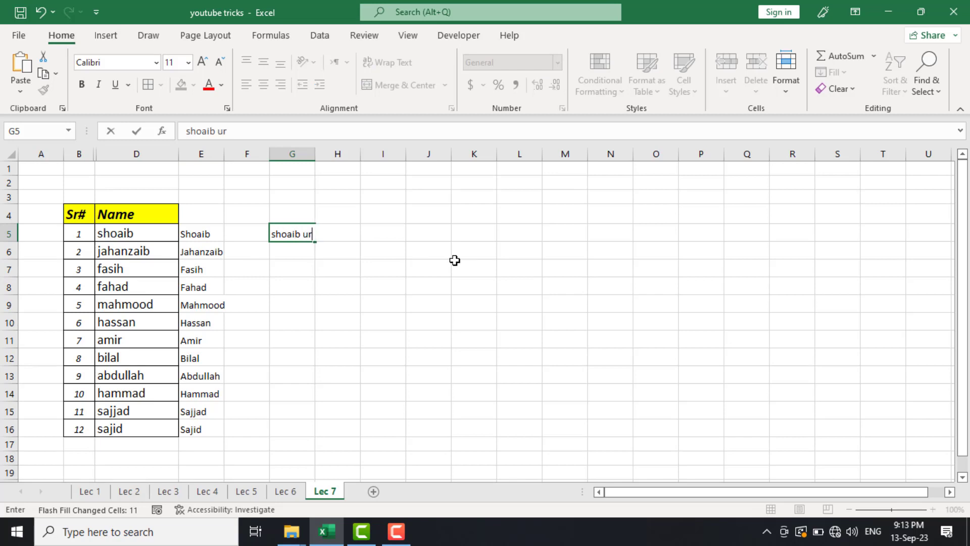
key(BackSpace)
key(BackSpace)
key(BackSpace)
text(murtaza)
key(Return)
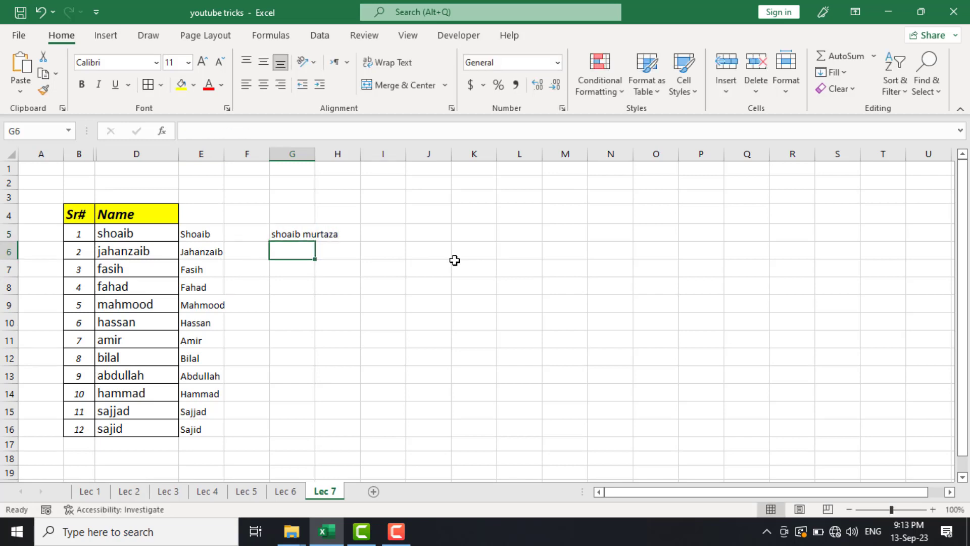
text(jahanzaib sa)
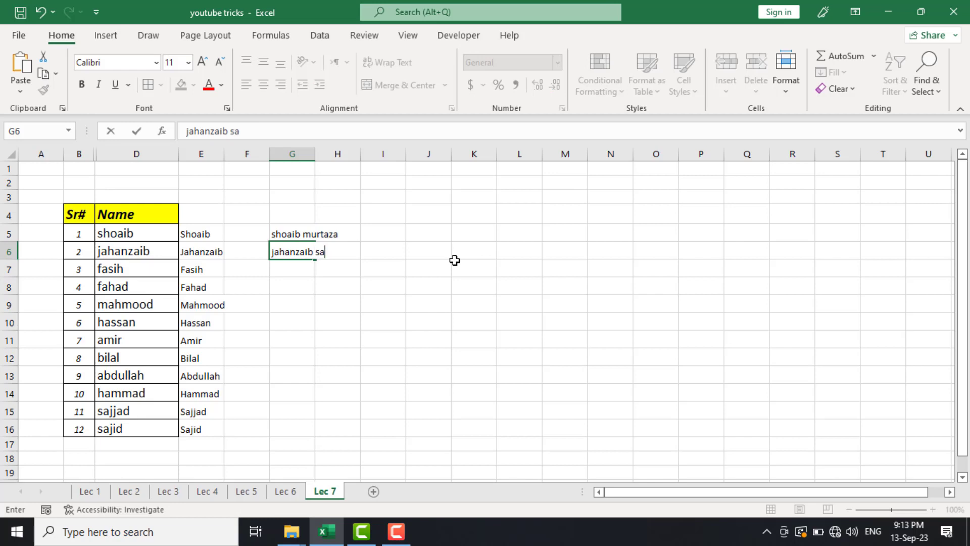
text(jjad)
key(Return)
Add the third and fourth lowercase full names in G7 and G8, correcting their spelling.
text(fa)
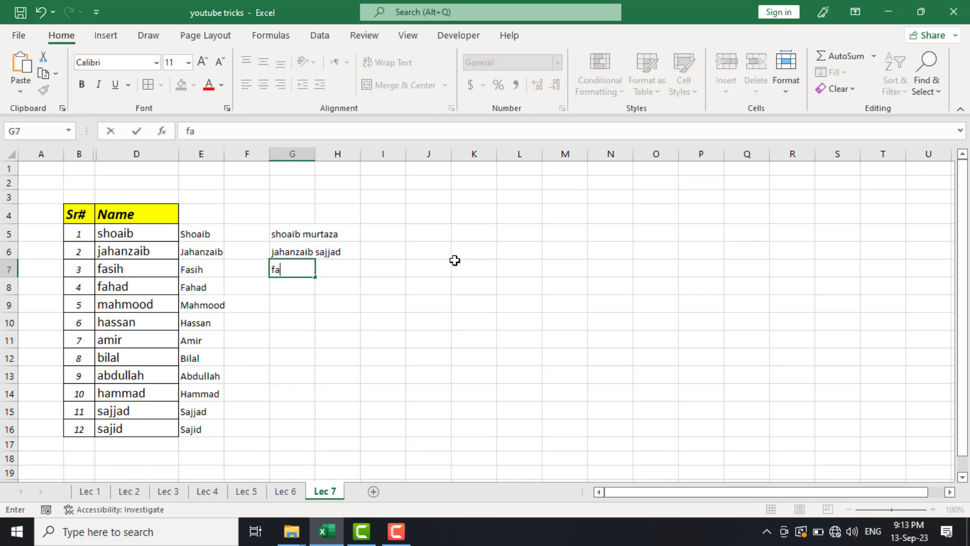
text(had nadir)
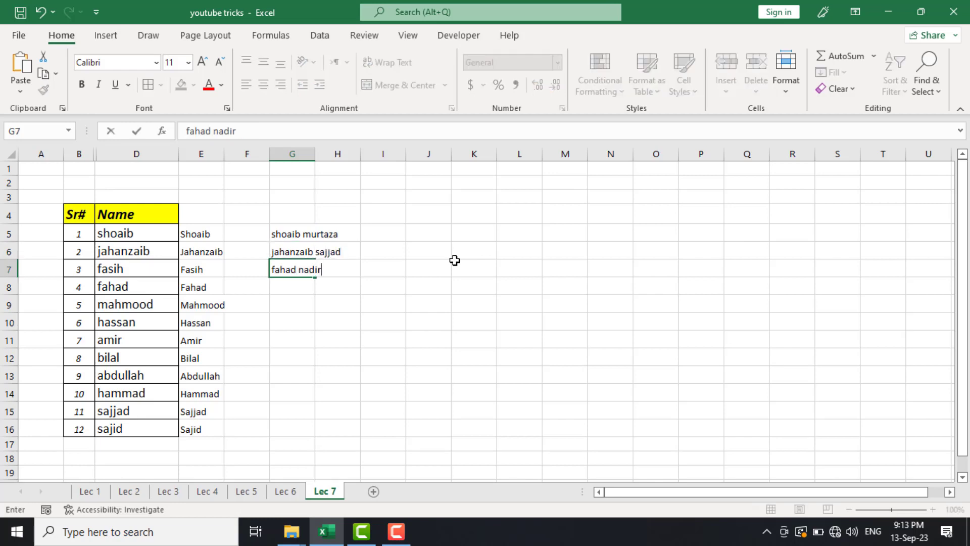
key(Return)
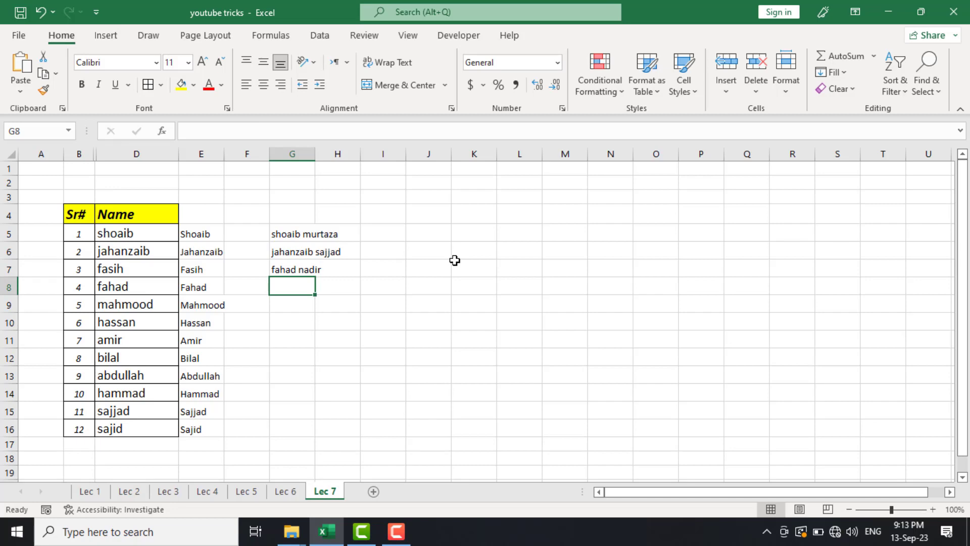
text(hasss)
key(BackSpace)
text(an )
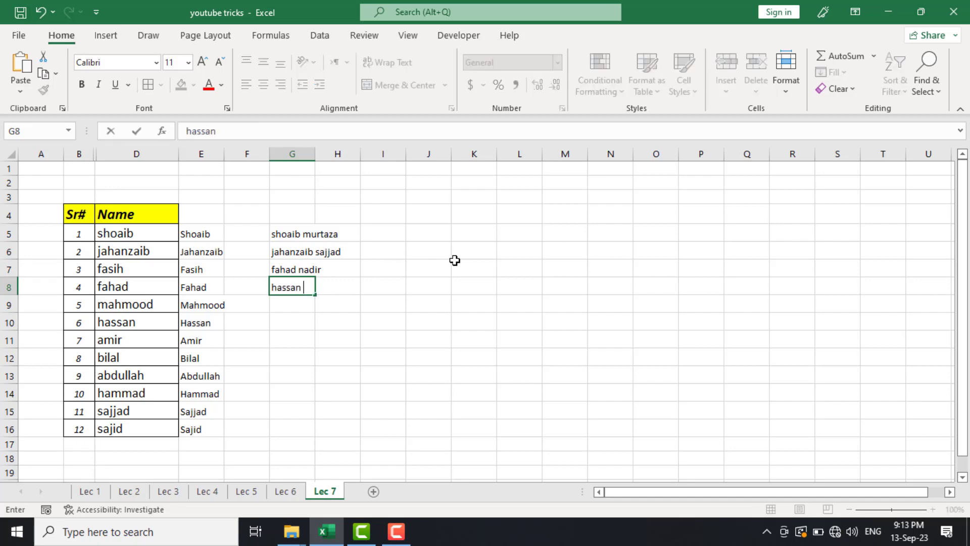
text(idres)
key(BackSpace)
text(es)
key(Up)
key(Up)
key(Up)
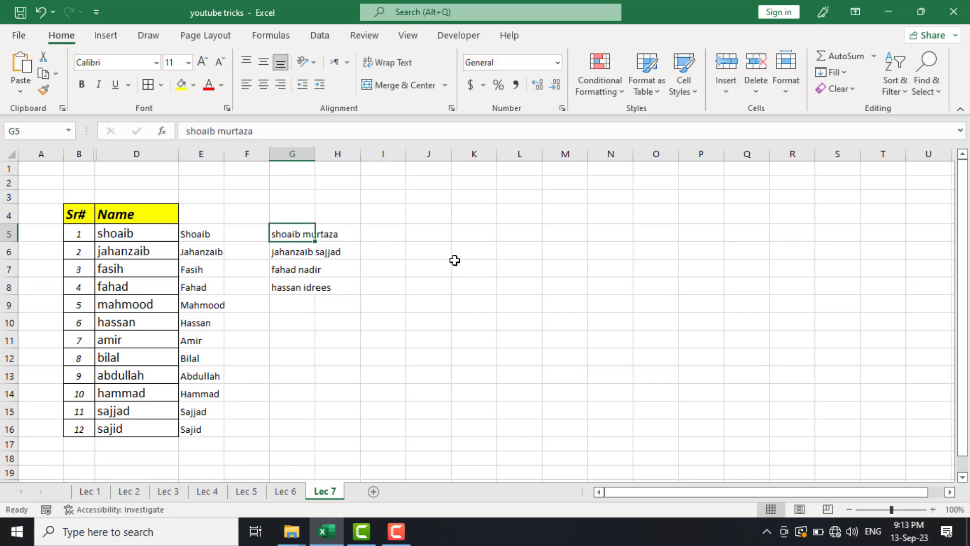
key(Right)
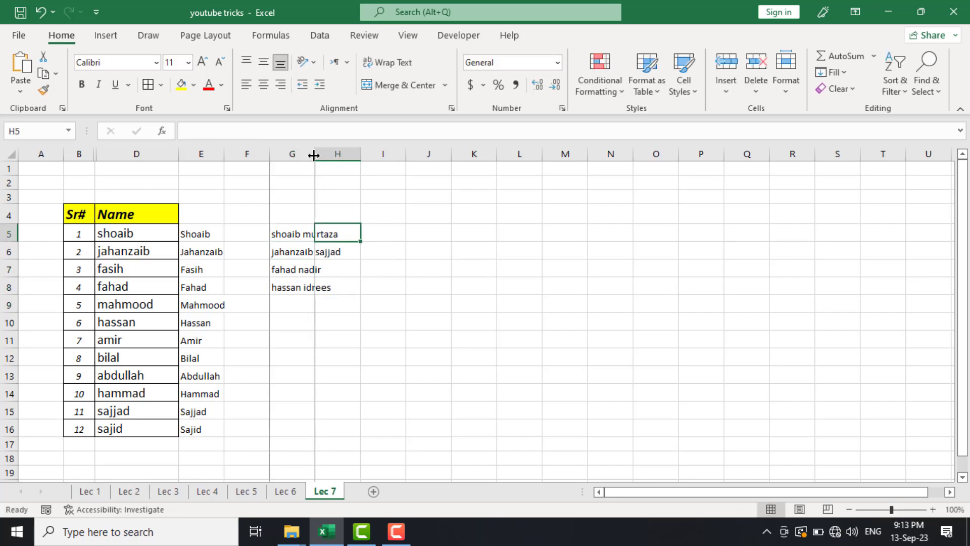
Autofit column G, enter the first full name in proper case in H5, autofit H, and Flash Fill.
double_click(315, 154)
click(376, 258)
click(372, 234)
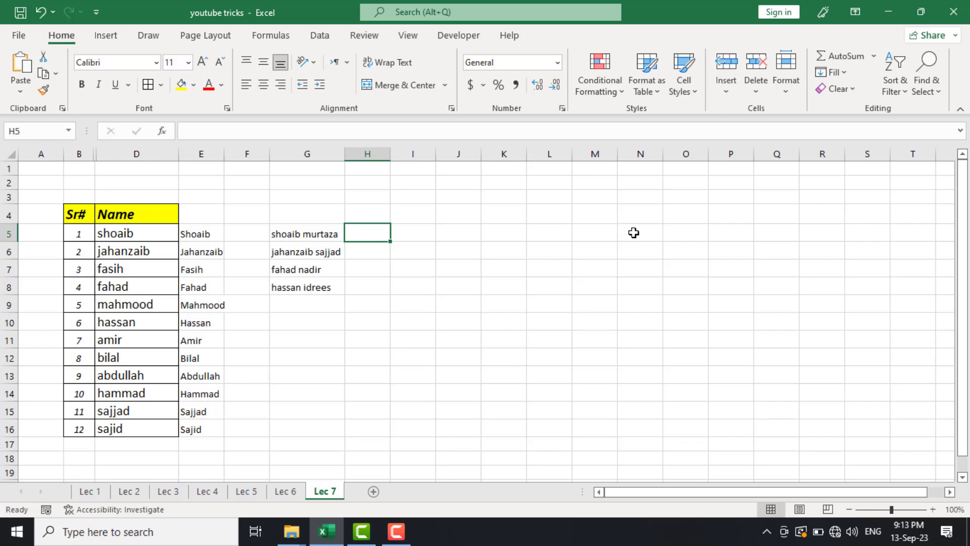
text(Shoai)
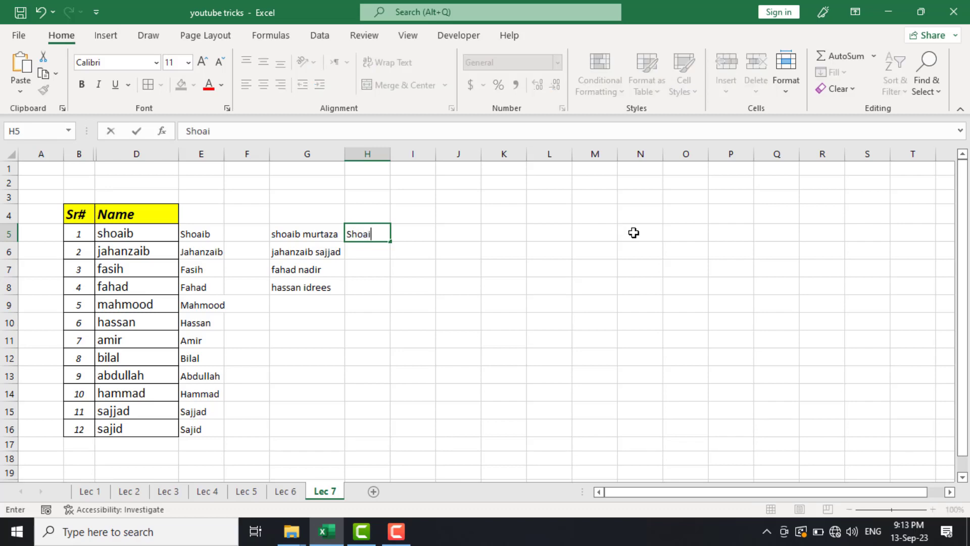
text(b Mu)
text(rtaza)
key(Return)
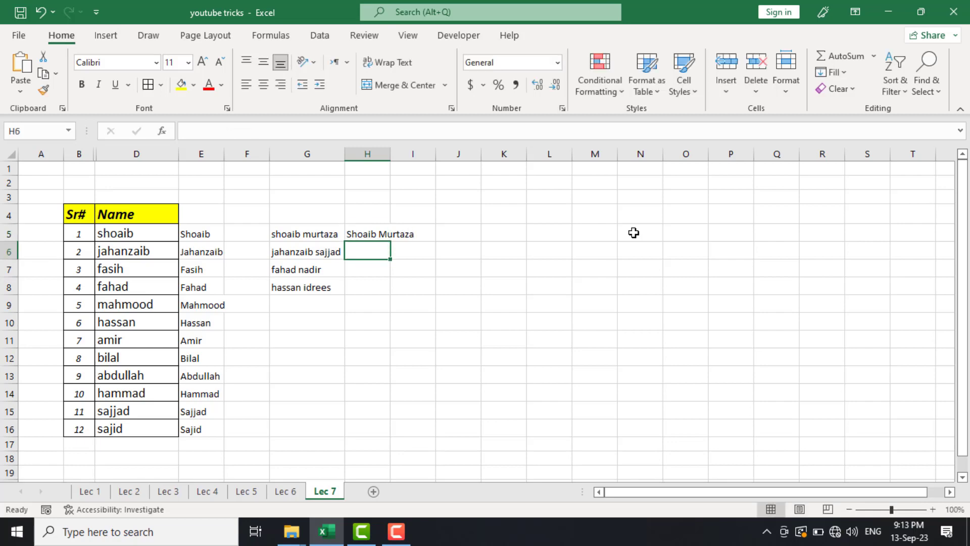
double_click(390, 154)
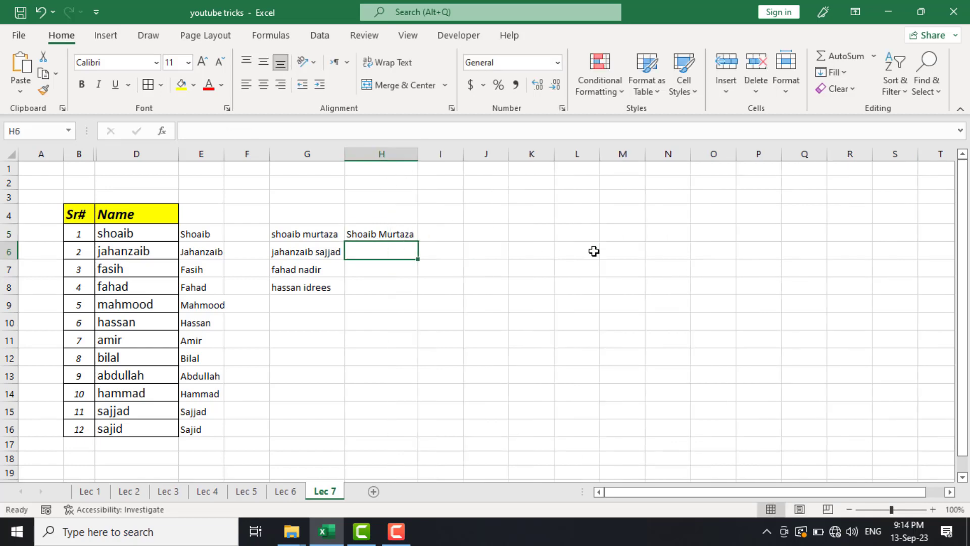
key(ctrl+e)
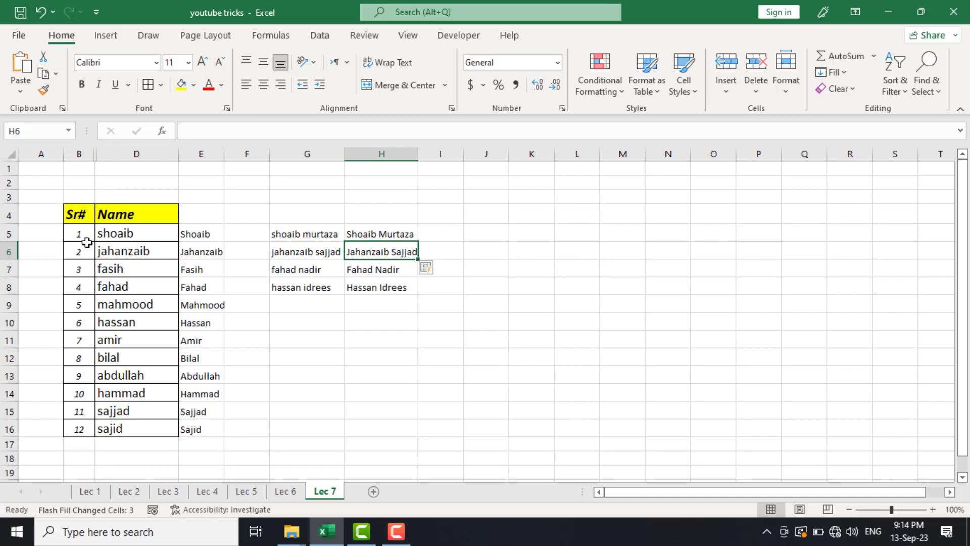
Shorten the full name in G7 to just the lowercase first name.
click(111, 236)
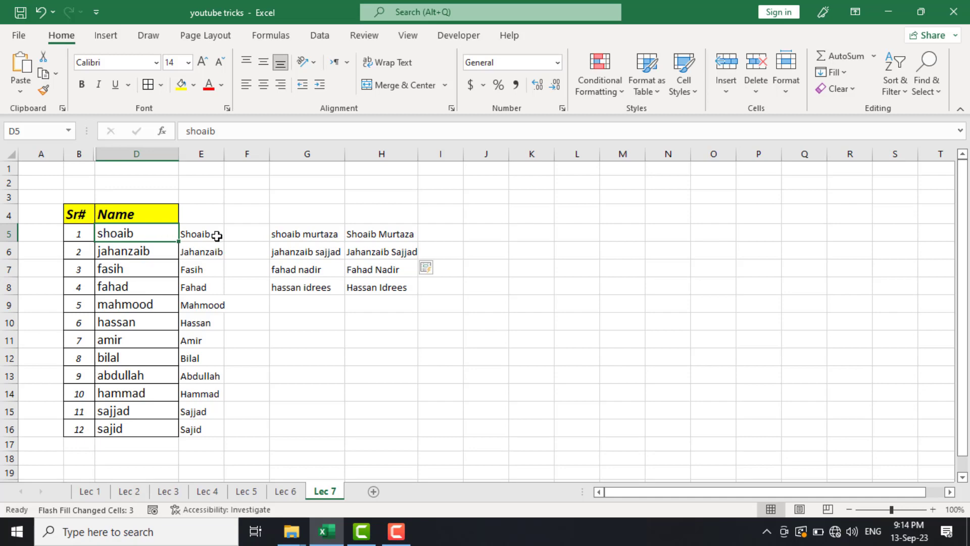
drag(144, 237, 149, 426)
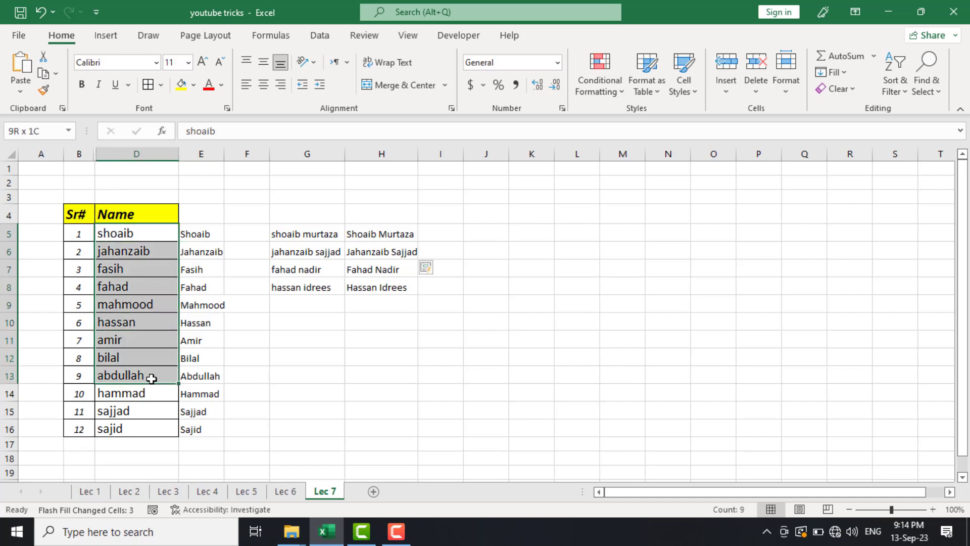
mouse_move(296, 237)
mouse_down()
mouse_move(301, 304)
mouse_move(301, 285)
mouse_up()
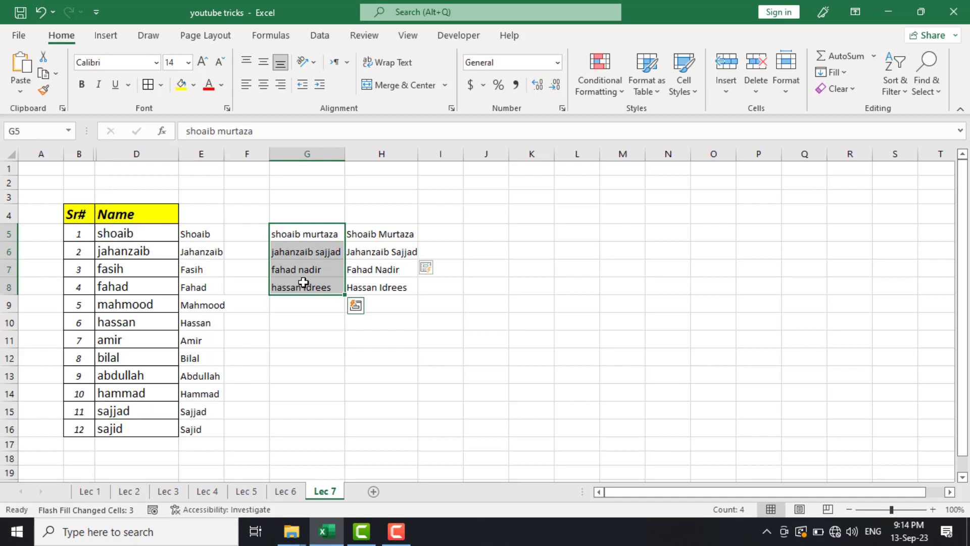
double_click(333, 271)
key(BackSpace)
key(BackSpace)
key(BackSpace)
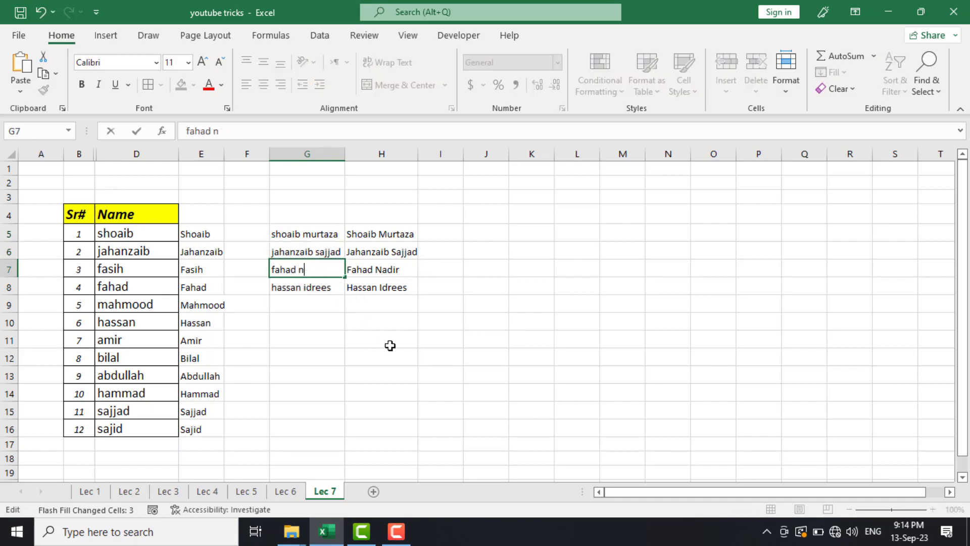
key(BackSpace)
key(BackSpace)
key(Return)
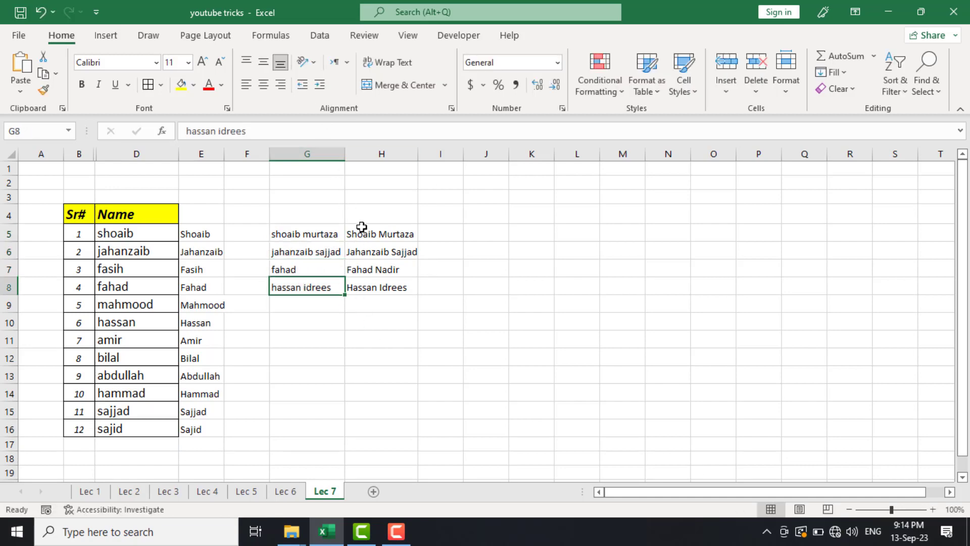
Clear H5:H8, retype the proper-case example name in H5, and rerun Flash Fill.
drag(369, 234, 378, 289)
key(Delete)
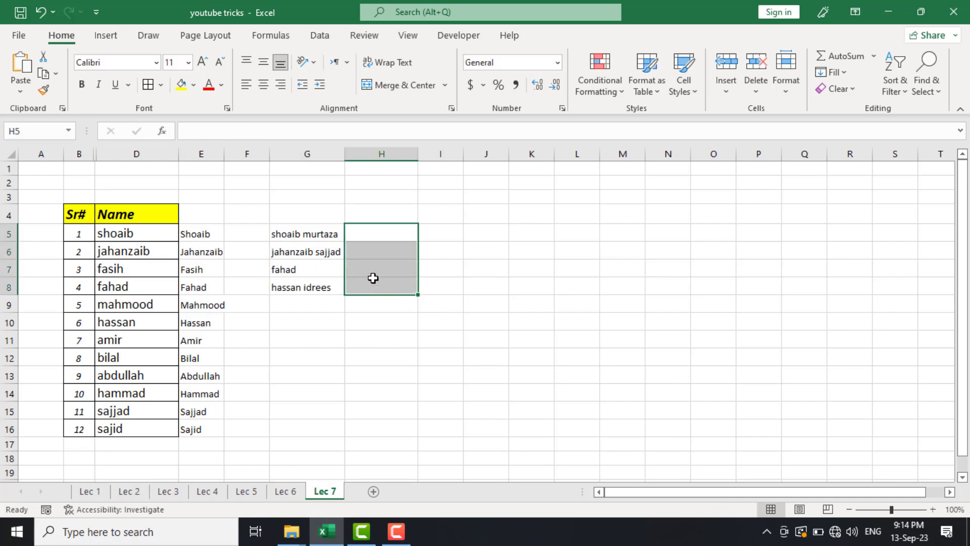
click(374, 234)
text(Sh)
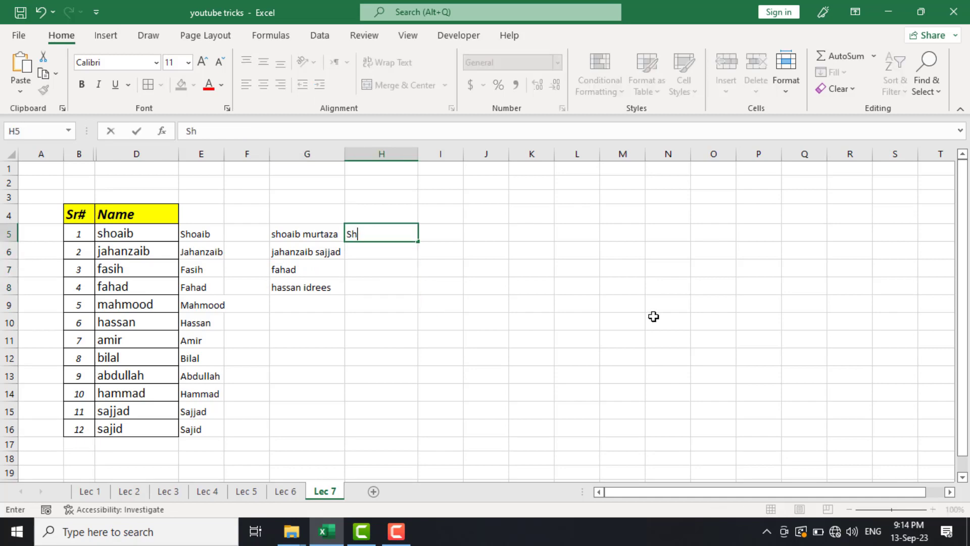
text(oaib |mu)
key(BackSpace)
key(BackSpace)
key(BackSpace)
text(Murtaz)
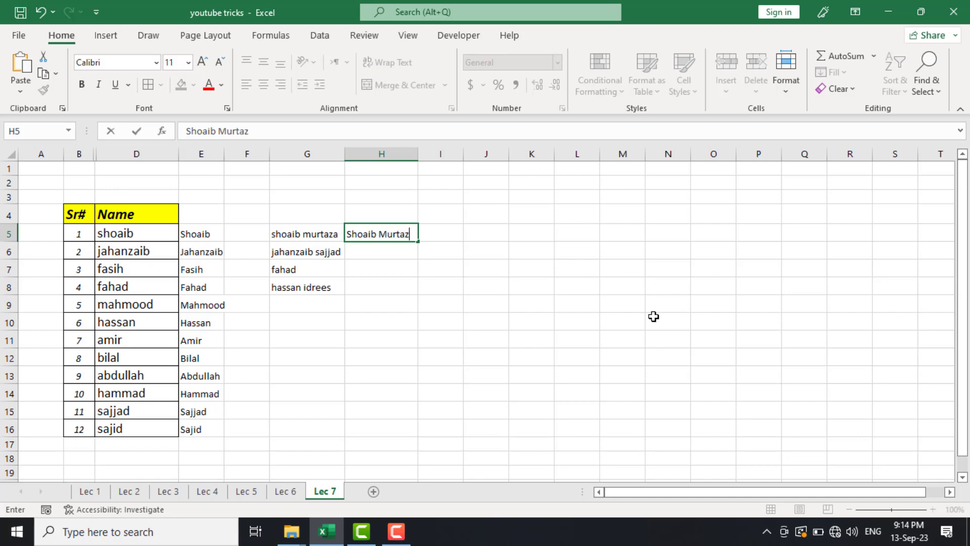
text(a)
key(Return)
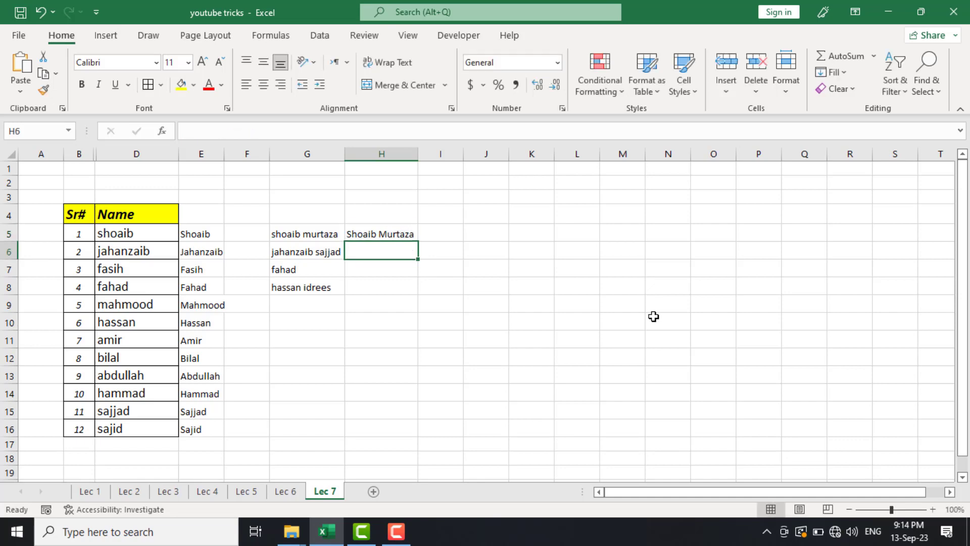
key(ctrl+e)
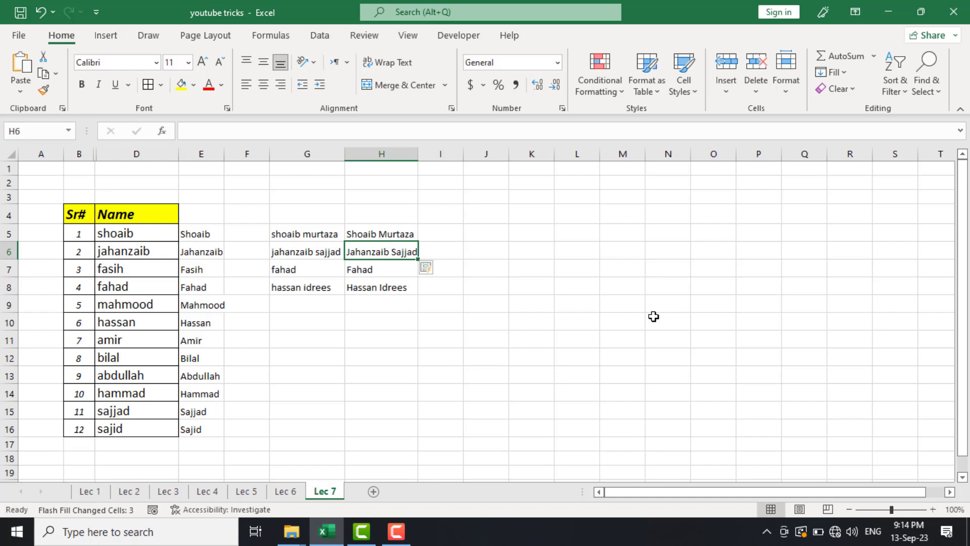